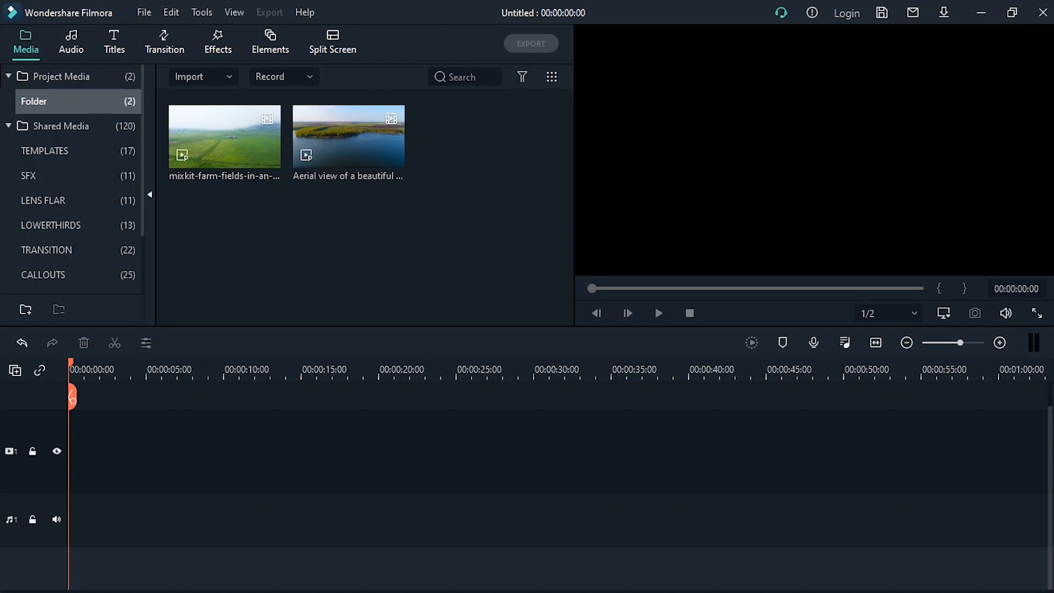
Place the farm-fields clip and the blue lake clip one after the other on video track 1
drag(224, 137, 168, 452)
click(422, 328)
drag(349, 137, 390, 451)
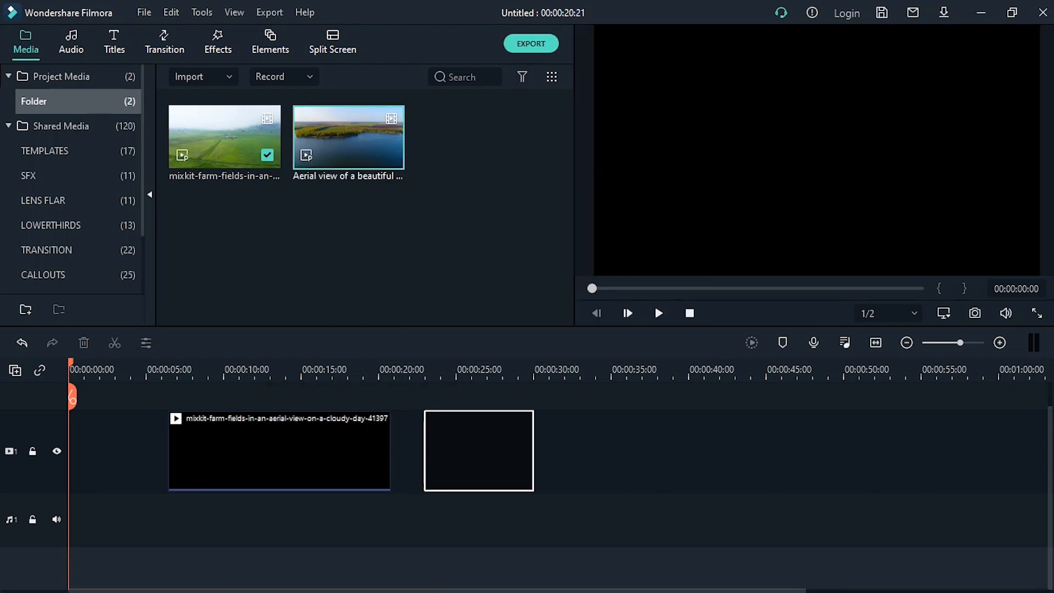
click(390, 371)
Shorten the farm-fields clip's end to about 14 seconds so the lake clip follows it directly
scroll(390, 371, up, 2)
scroll(390, 451, down, 3)
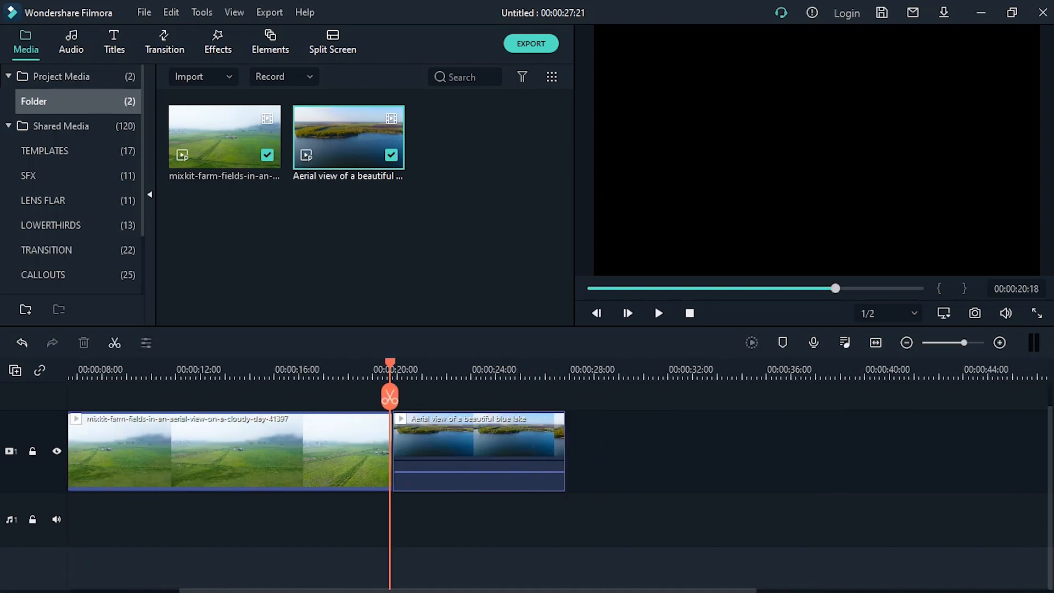
drag(393, 451, 337, 451)
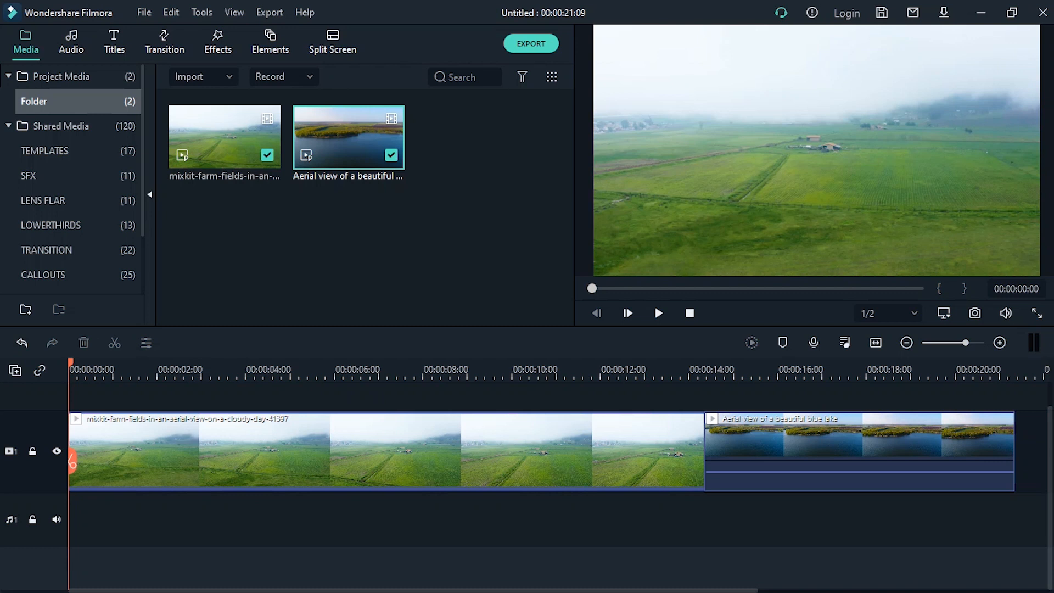
Play the opening of the timeline and return the playhead to 00:00:00:00
key(space)
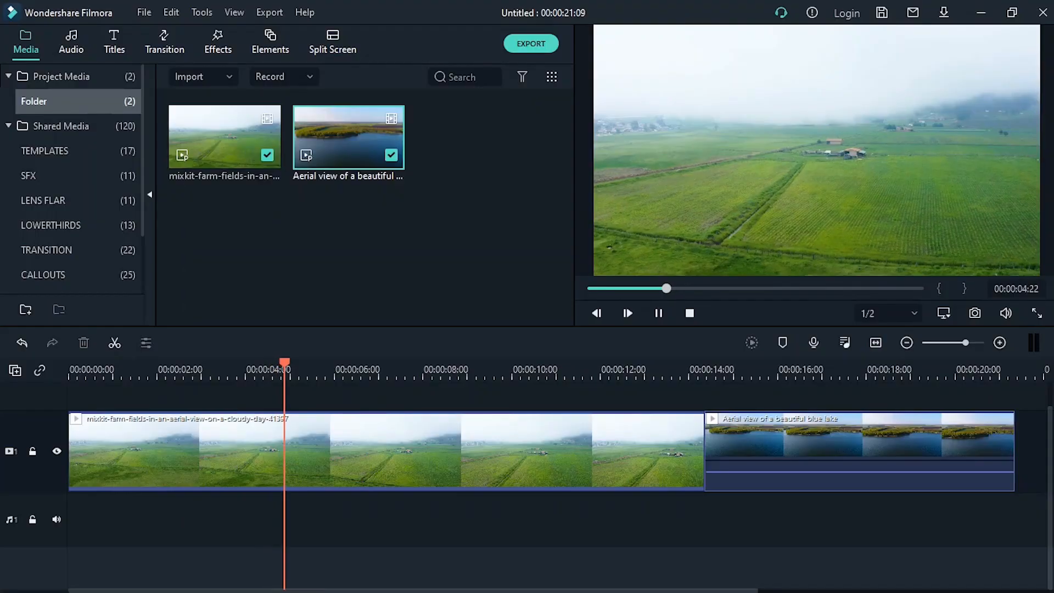
key(space)
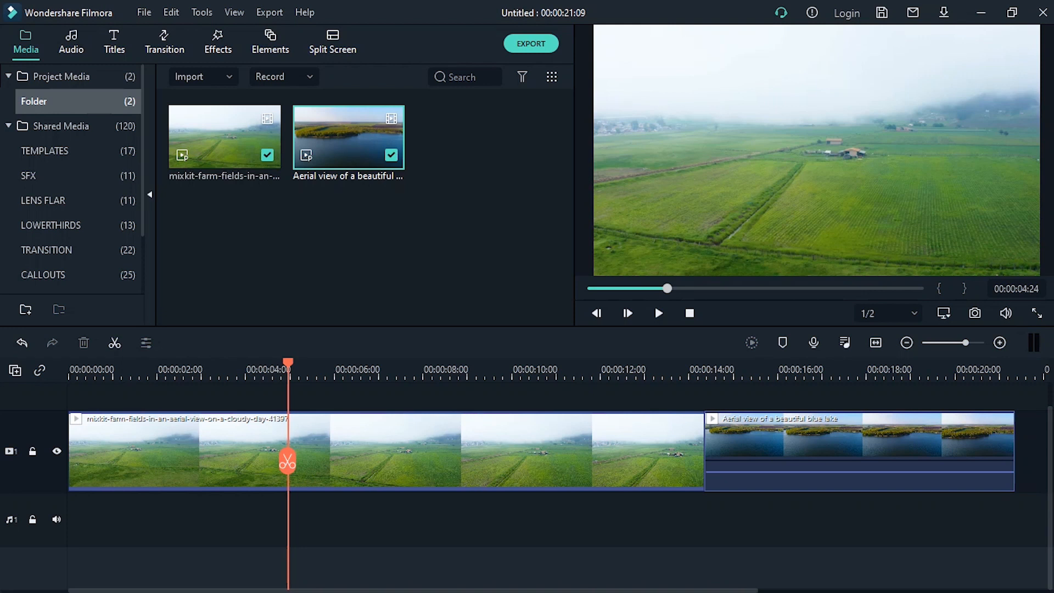
drag(287, 461, 71, 464)
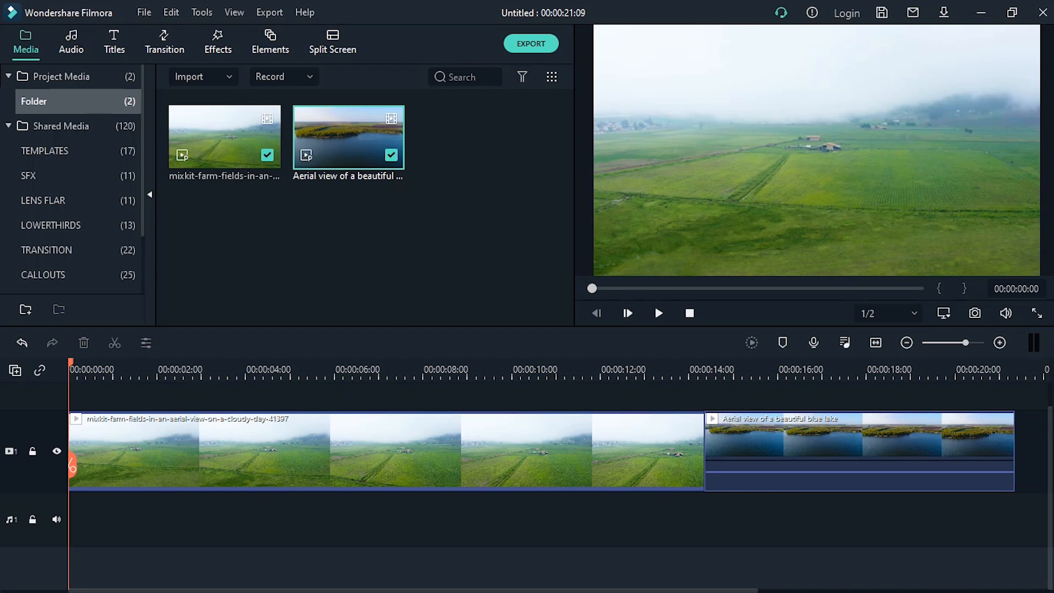
Split the farm-fields clip at 00:00:04:07
click(387, 451)
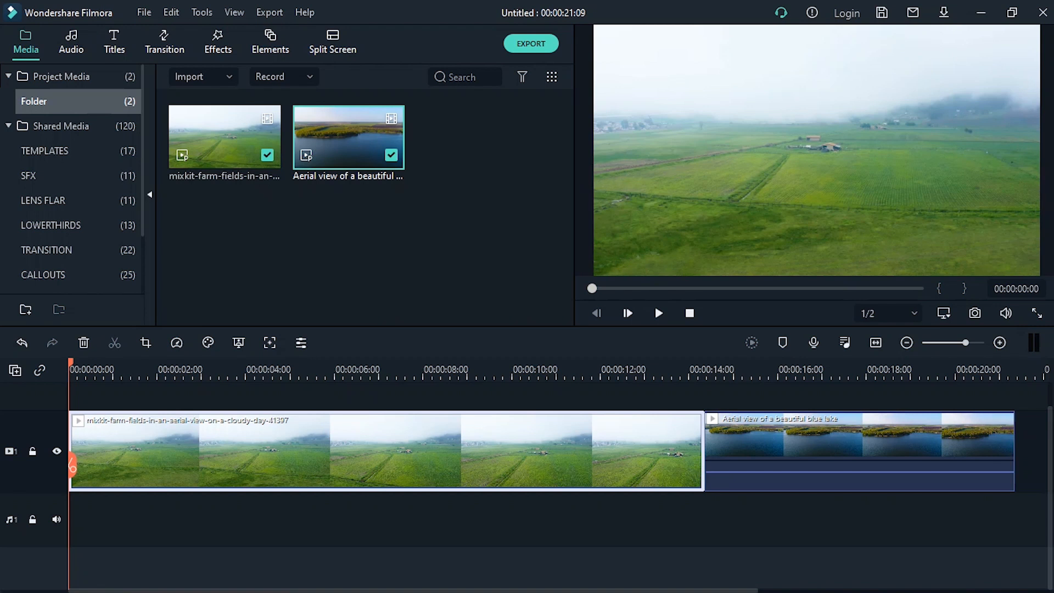
drag(72, 461, 256, 493)
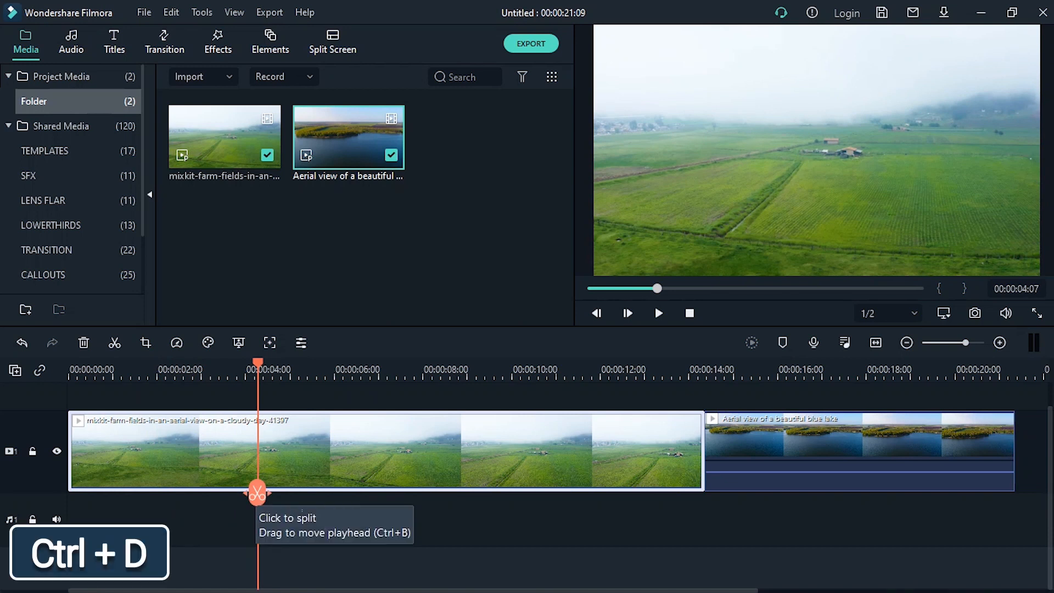
click(257, 494)
drag(256, 492, 288, 494)
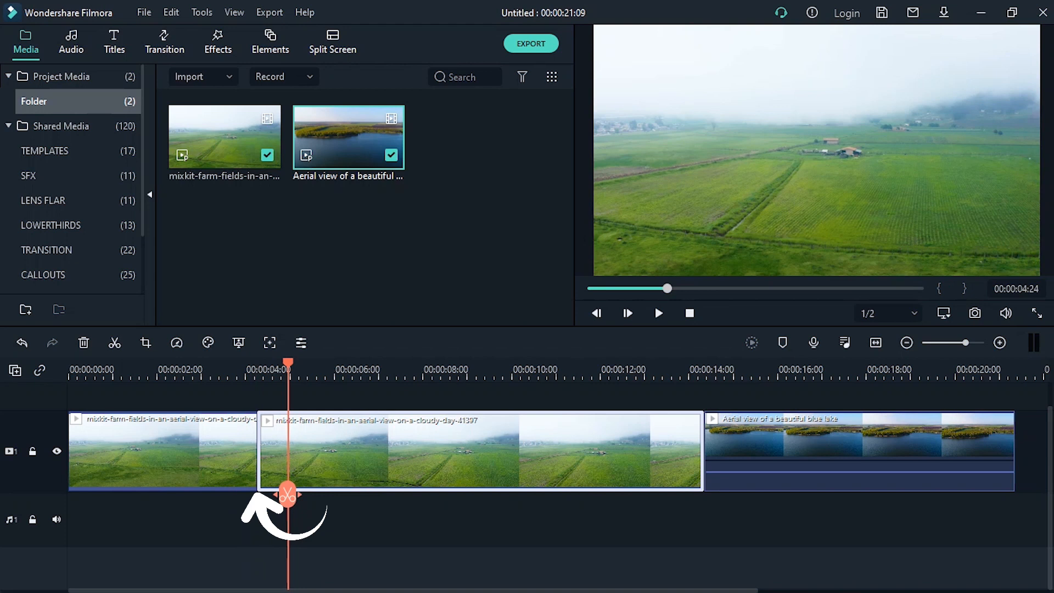
Select the first farm-fields segment and move the playhead to 00:00:03:04
click(203, 452)
click(329, 453)
click(203, 453)
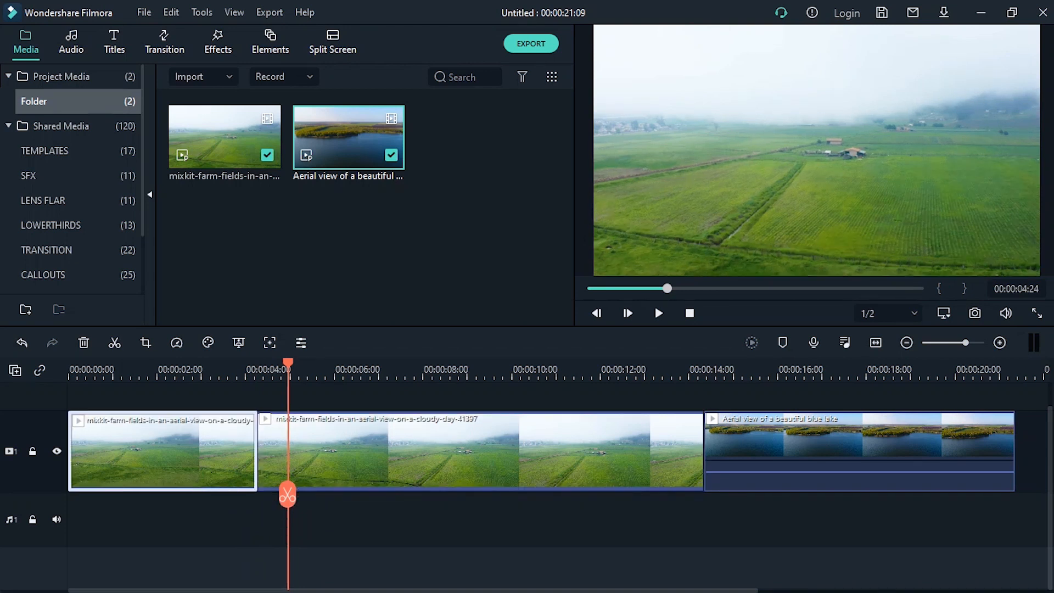
click(351, 455)
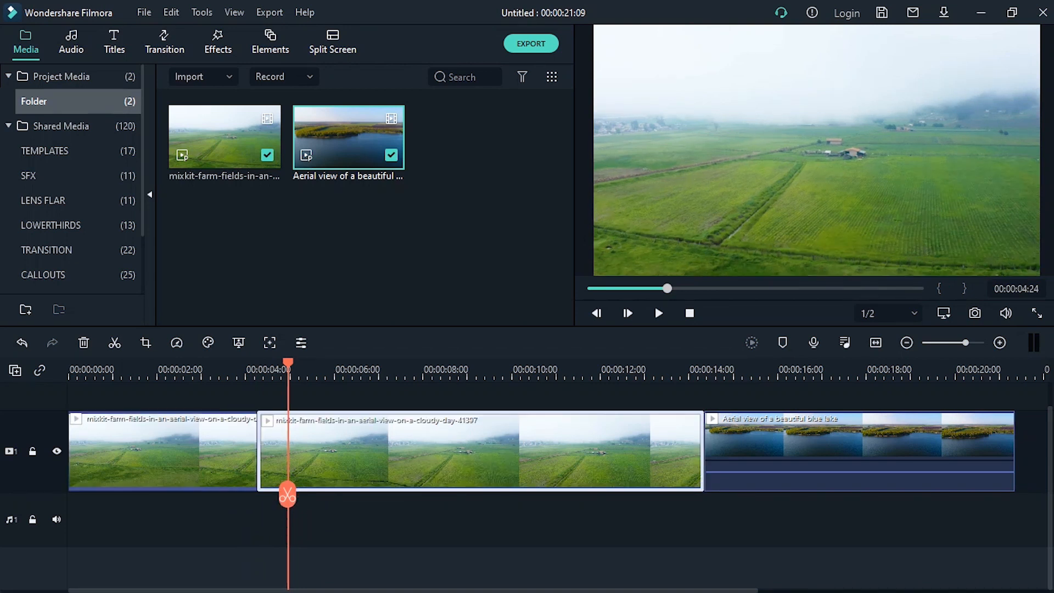
click(192, 455)
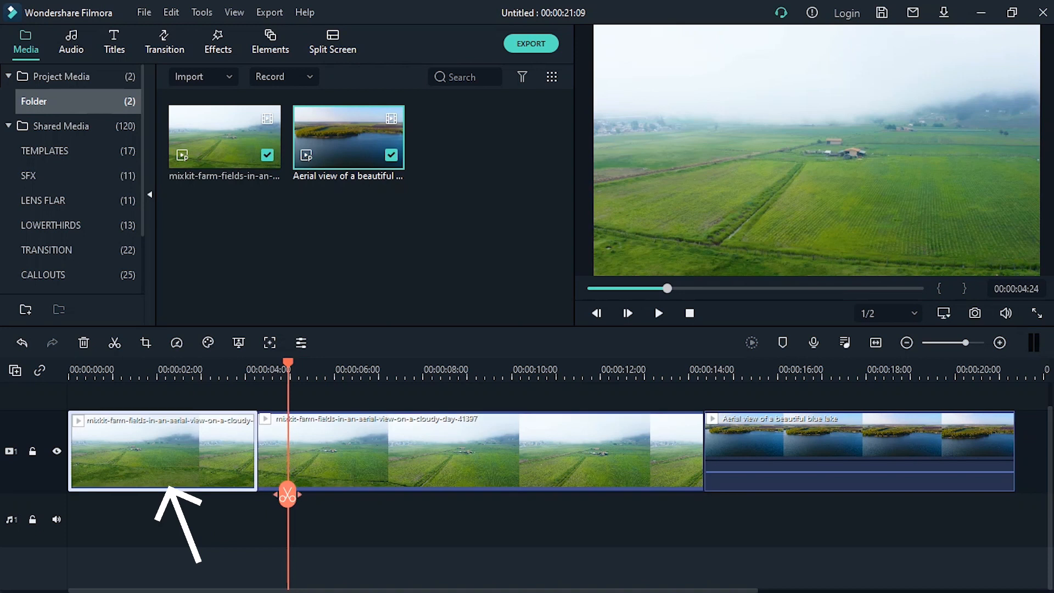
drag(288, 496, 208, 493)
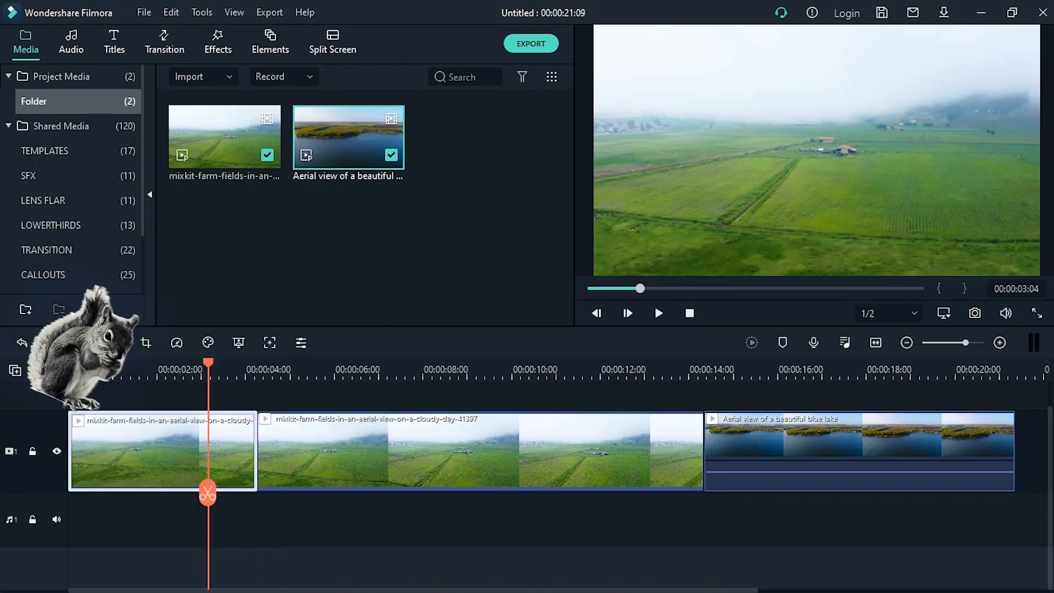
Open Crop and Zoom for the first farm-fields segment and switch to its Pan & Zoom mode
key(alt+c)
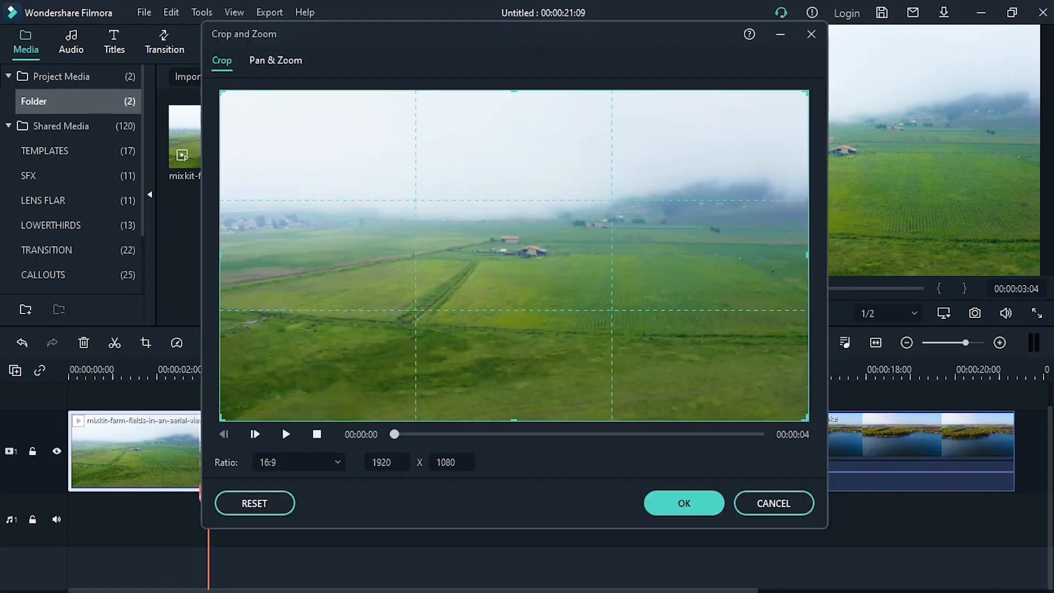
click(812, 35)
right_click(159, 454)
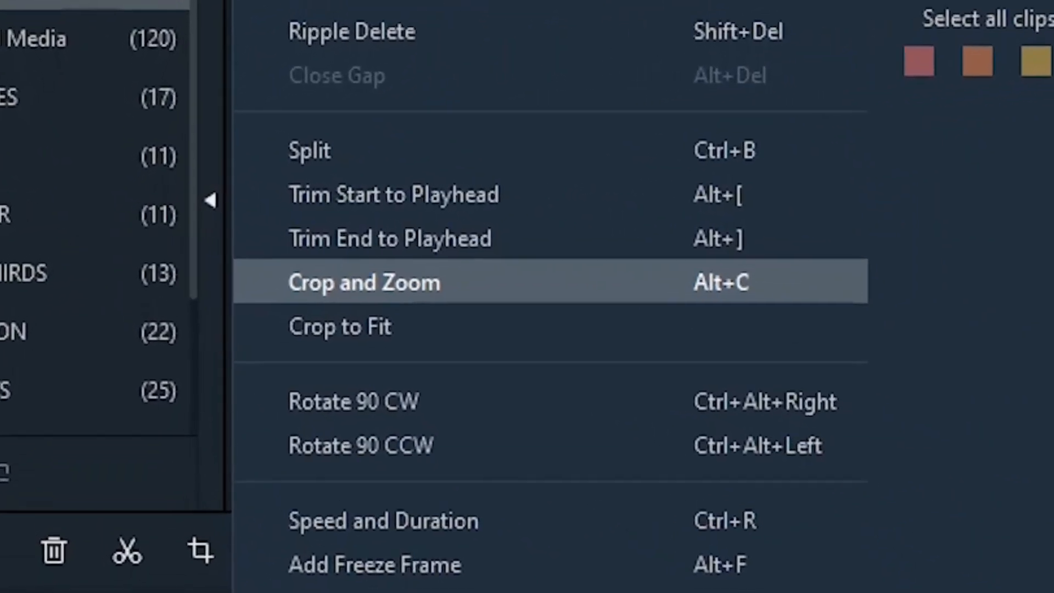
click(368, 283)
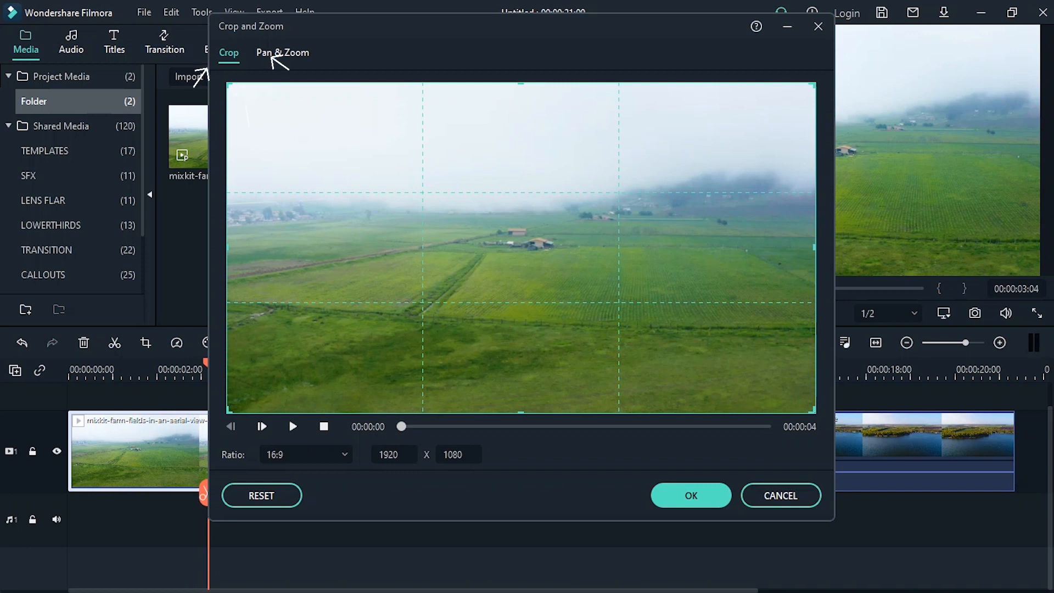
click(283, 52)
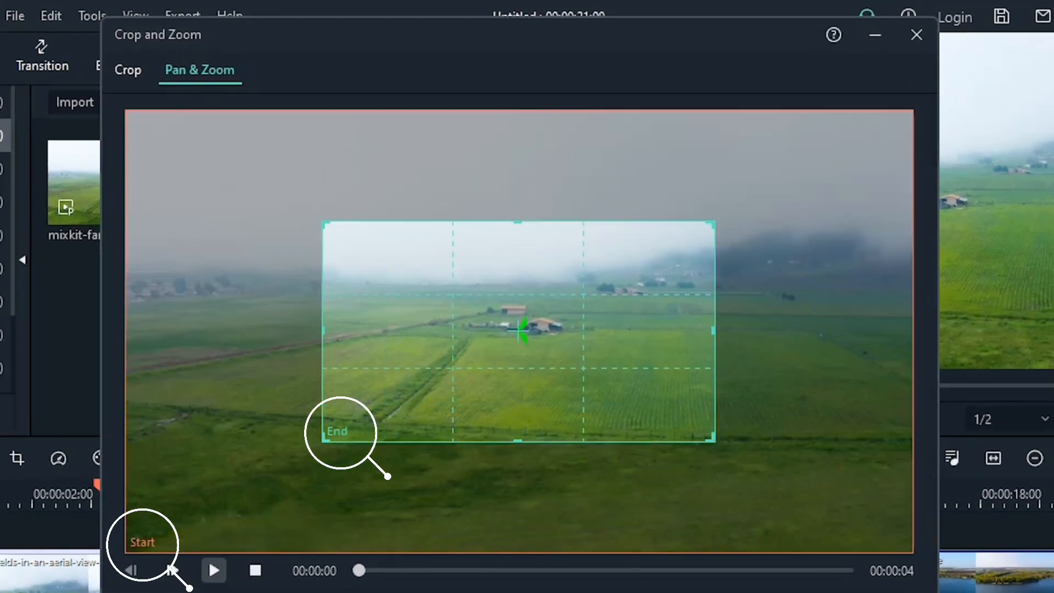
Preview the default pan and zoom and examine the Start and End frames in alternation
click(213, 570)
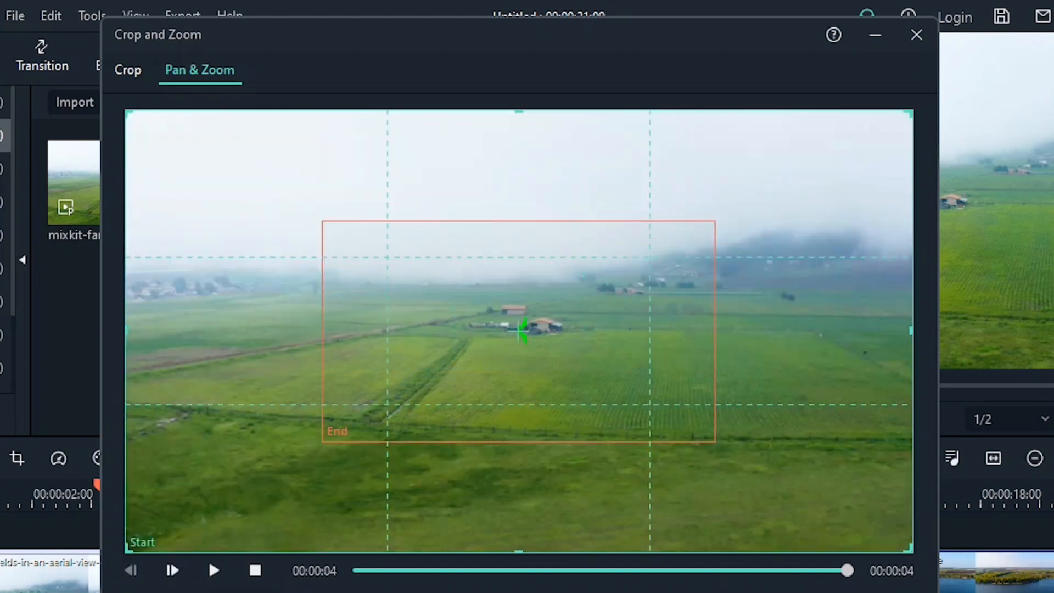
click(519, 331)
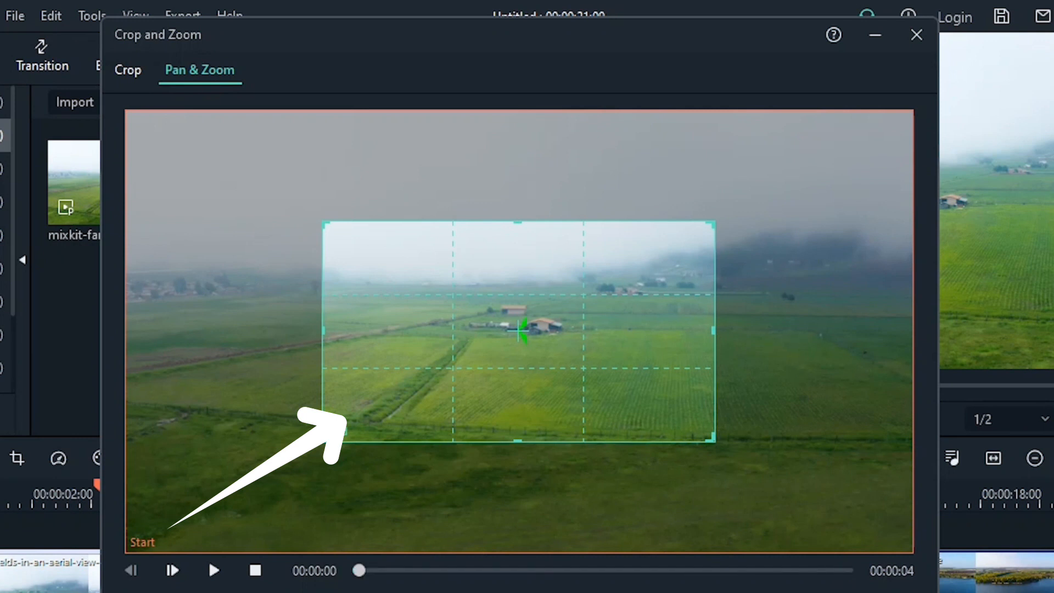
click(142, 542)
click(518, 331)
click(143, 542)
click(519, 331)
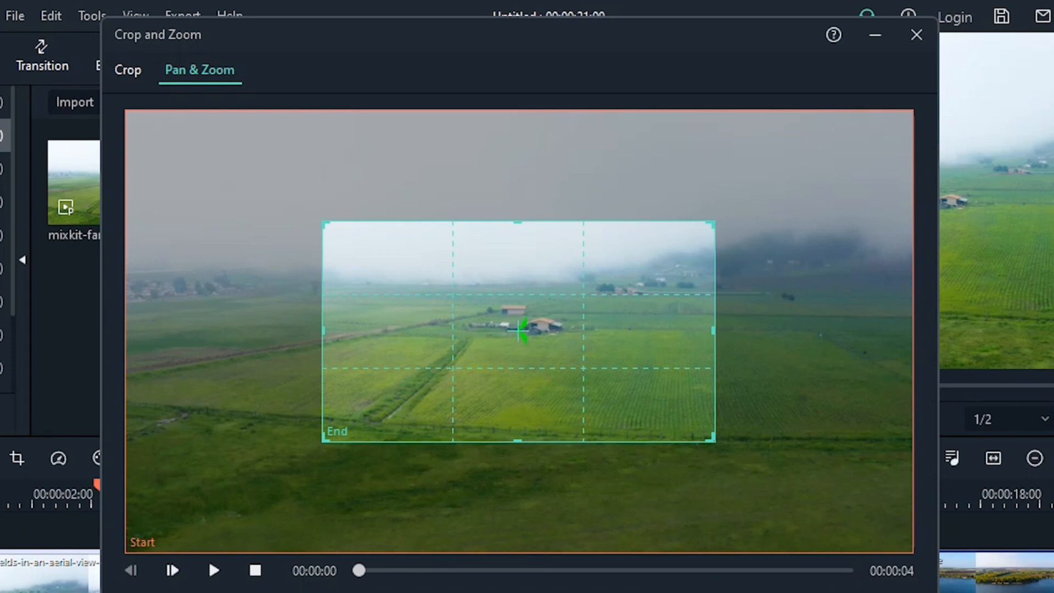
click(142, 542)
click(518, 331)
Set the End frame's ratio to Custom and widen it on both sides to 1920 x 540
click(238, 476)
click(220, 571)
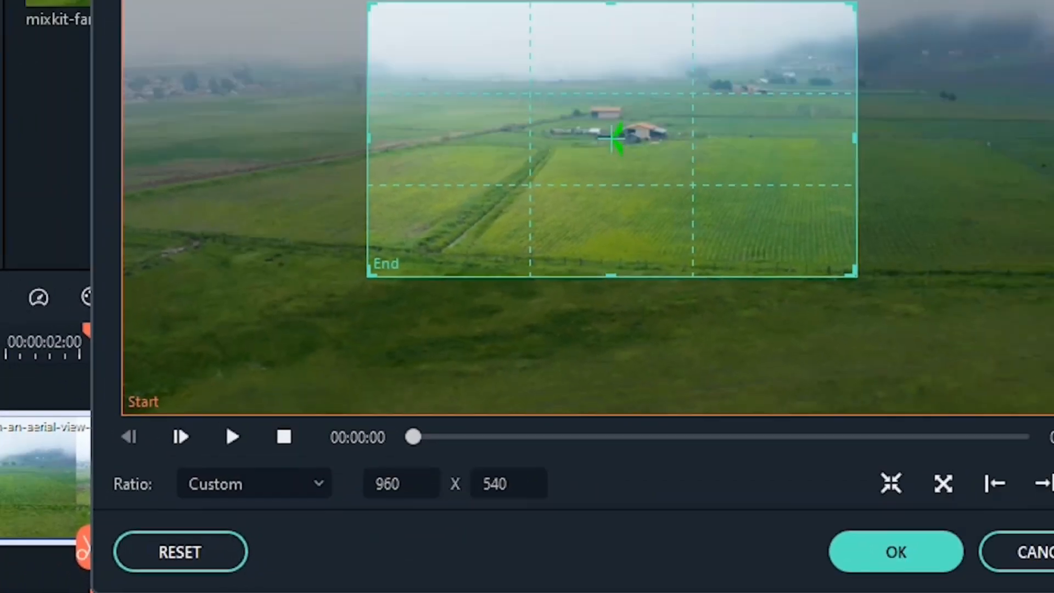
drag(345, 272, 172, 273)
drag(694, 273, 868, 272)
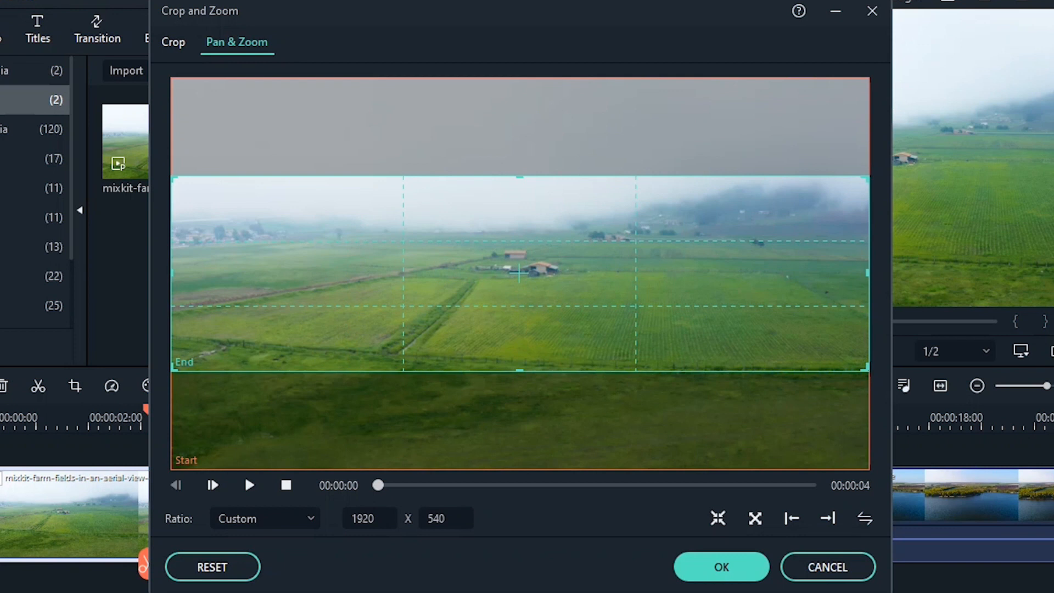
Flatten the End frame to a 1920 x 91 strip and position it across the farm buildings
drag(519, 372, 520, 265)
drag(519, 221, 519, 271)
drag(519, 311, 519, 355)
drag(519, 290, 519, 278)
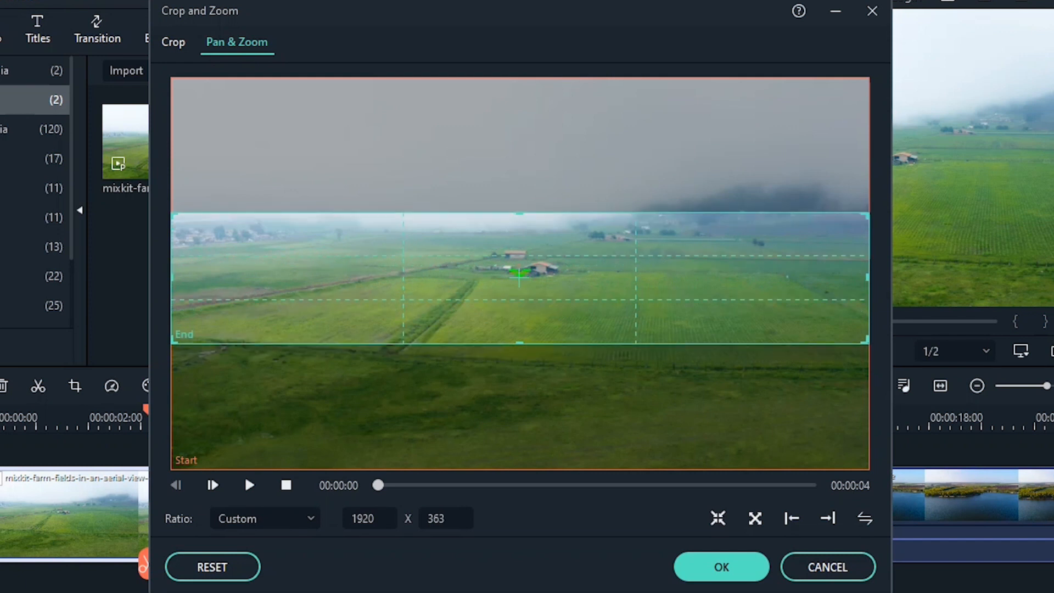
drag(519, 344, 519, 245)
drag(520, 229, 518, 265)
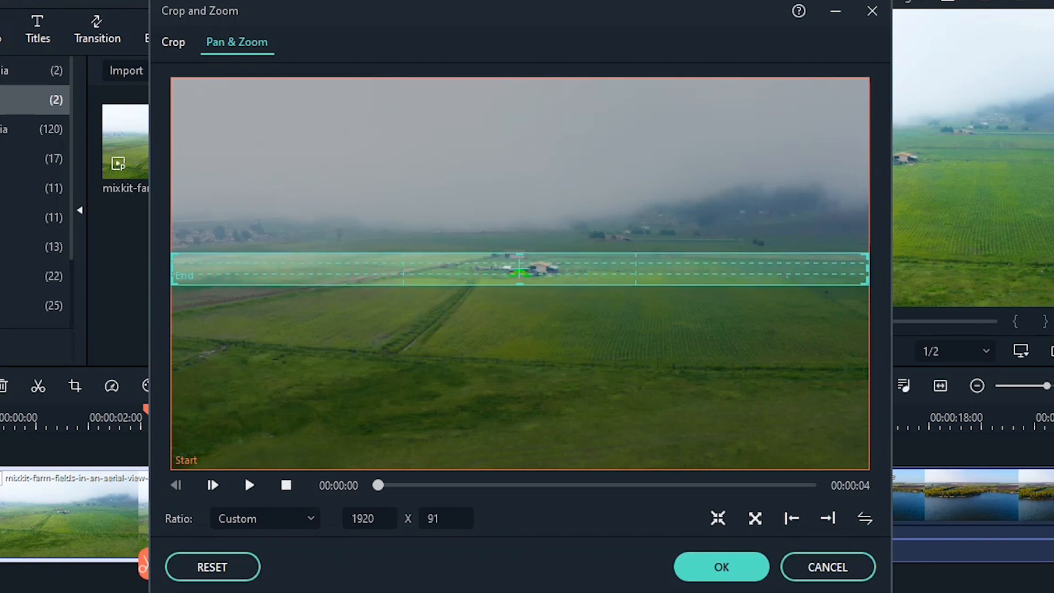
click(519, 318)
click(519, 269)
mouse_move(520, 269)
mouse_down()
mouse_move(520, 354)
mouse_move(520, 274)
mouse_up()
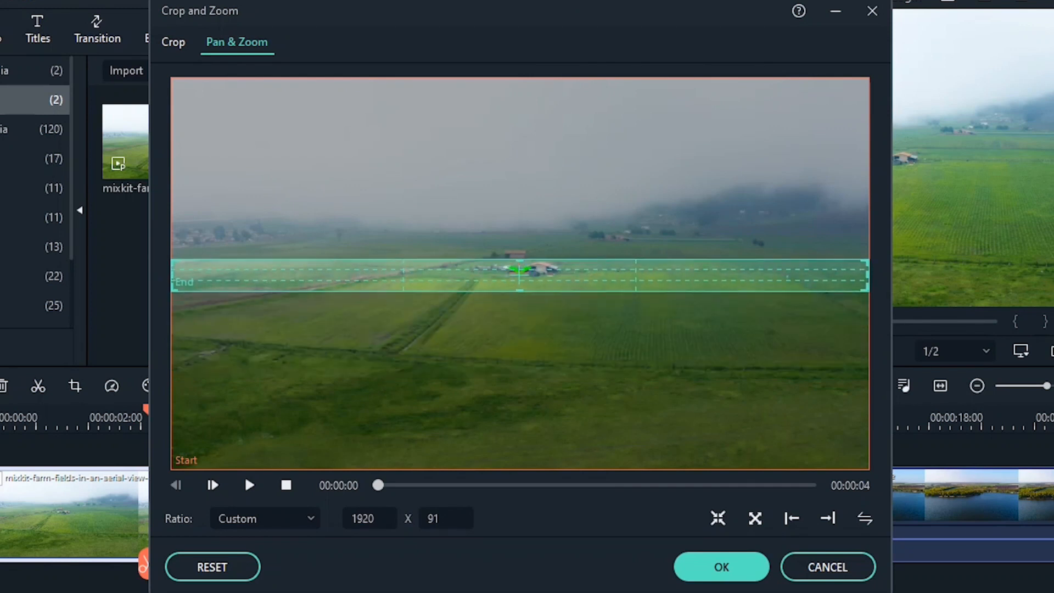
Compare the Start and End frames and preview the pan and zoom on the farm-fields segment
click(519, 329)
click(519, 275)
click(519, 329)
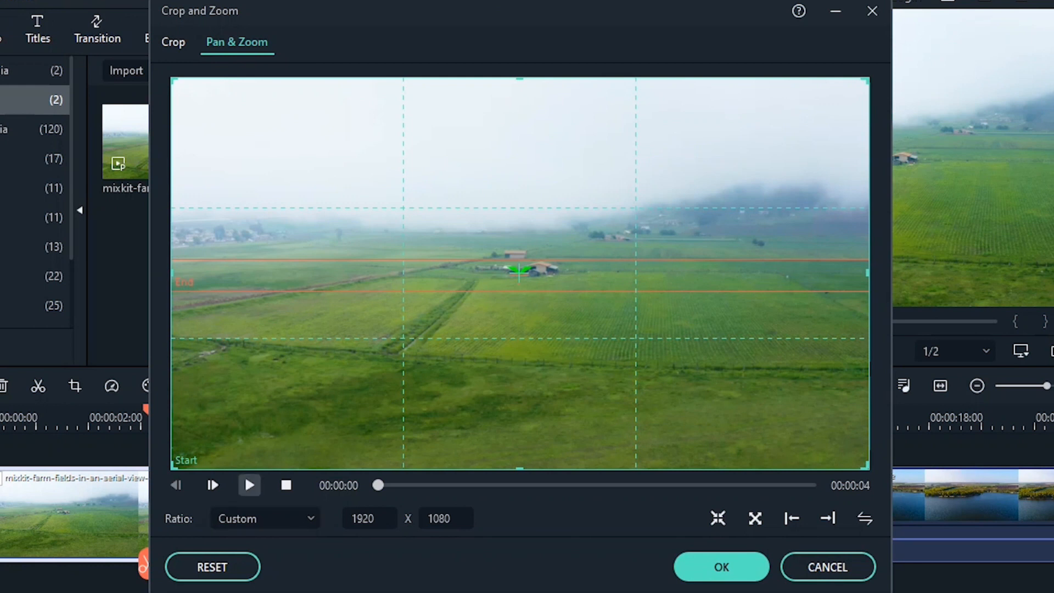
key(space)
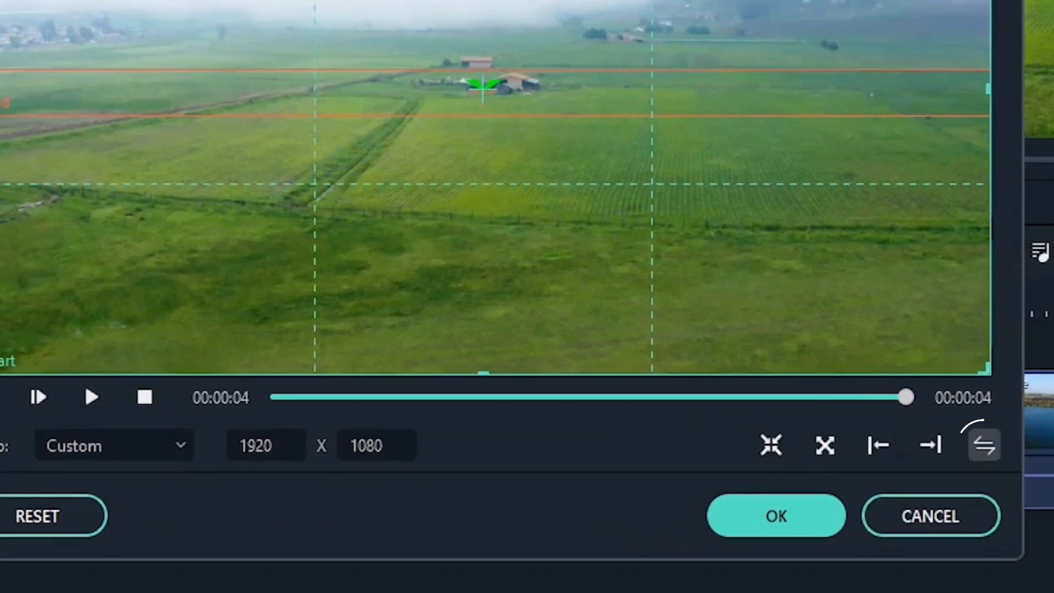
Swap the Start and End frames, preview the reversed pan and zoom, and apply it to the farm-fields segment
click(864, 517)
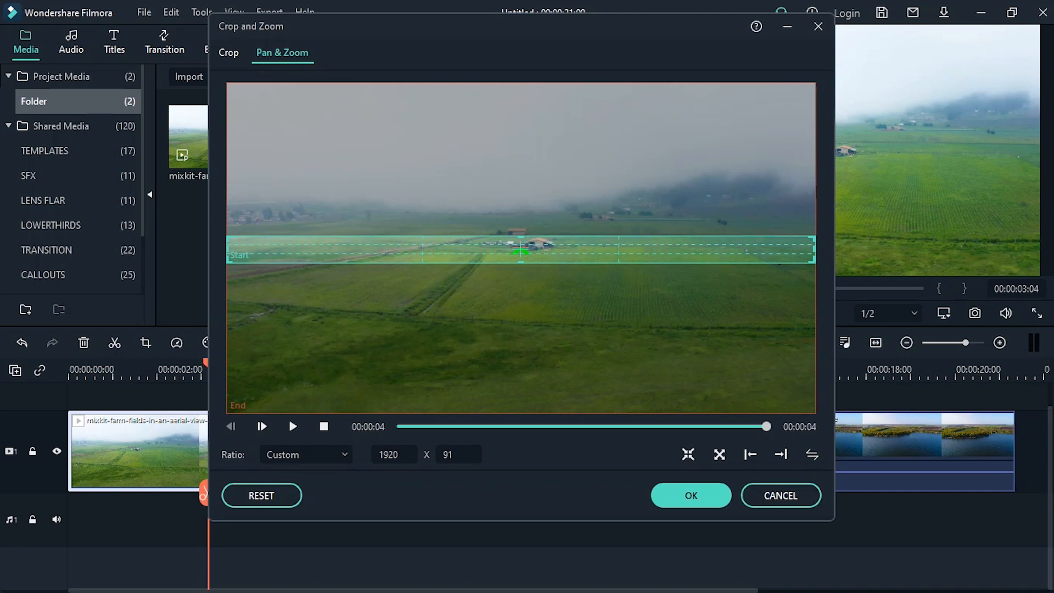
click(293, 427)
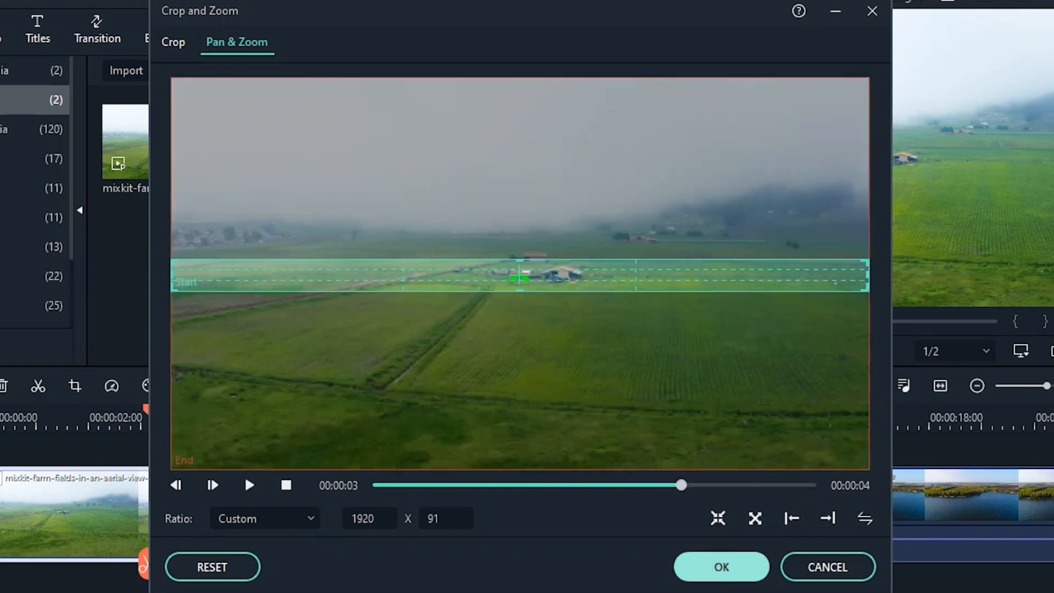
click(721, 566)
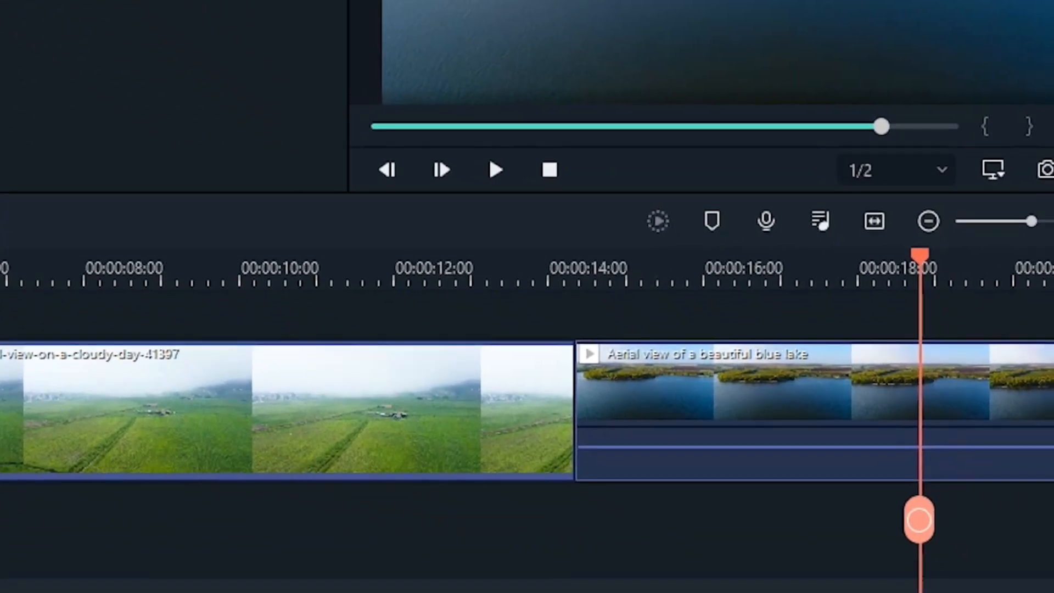
Split the lake clip at about 19 seconds and move the playhead to 00:00:18:20
click(938, 269)
click(928, 407)
click(938, 520)
mouse_move(835, 255)
mouse_down()
mouse_move(799, 255)
mouse_move(827, 255)
mouse_move(818, 255)
mouse_up()
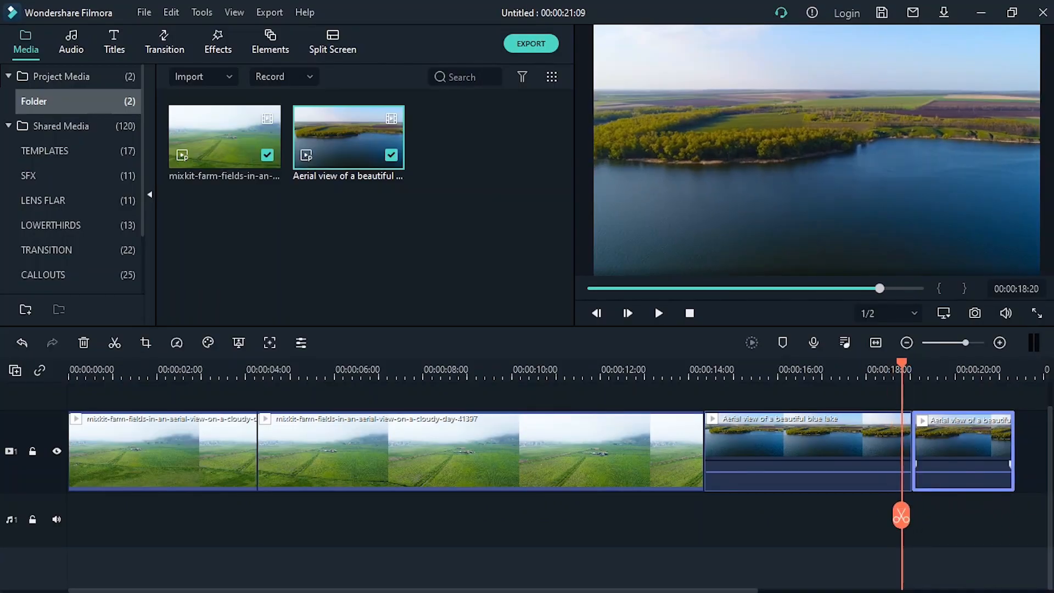
Open the Pan & Zoom settings of the last lake segment and make its End frame active
click(857, 453)
key(alt+c)
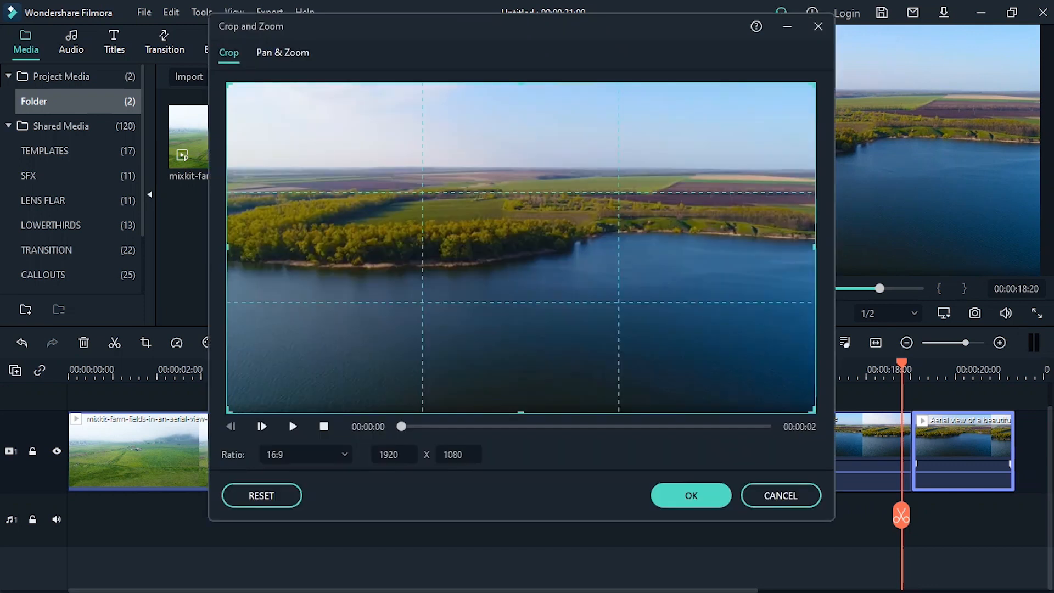
click(282, 53)
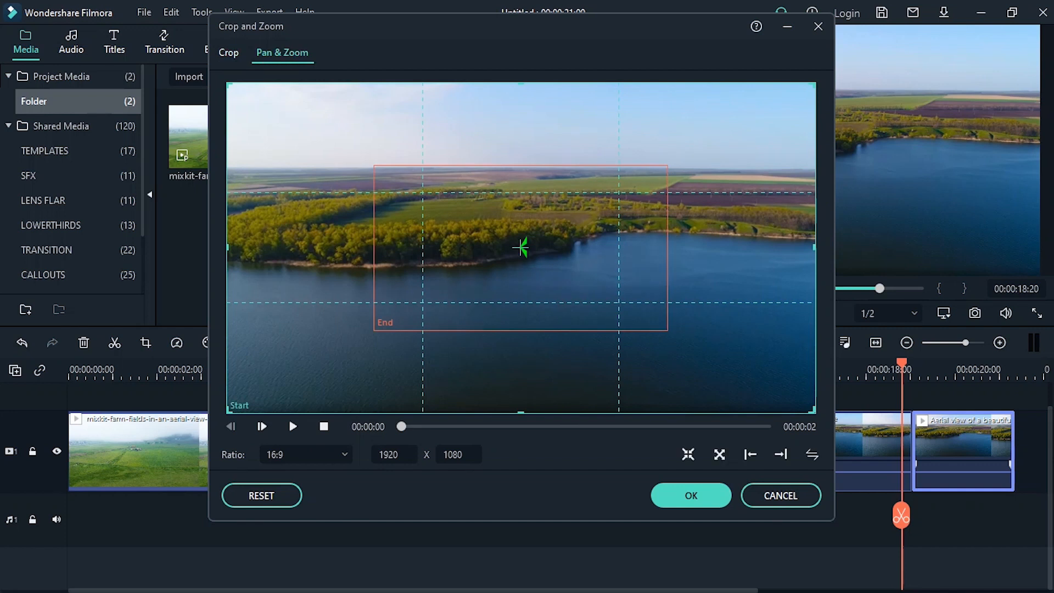
click(521, 248)
click(306, 455)
click(306, 427)
click(306, 455)
click(306, 327)
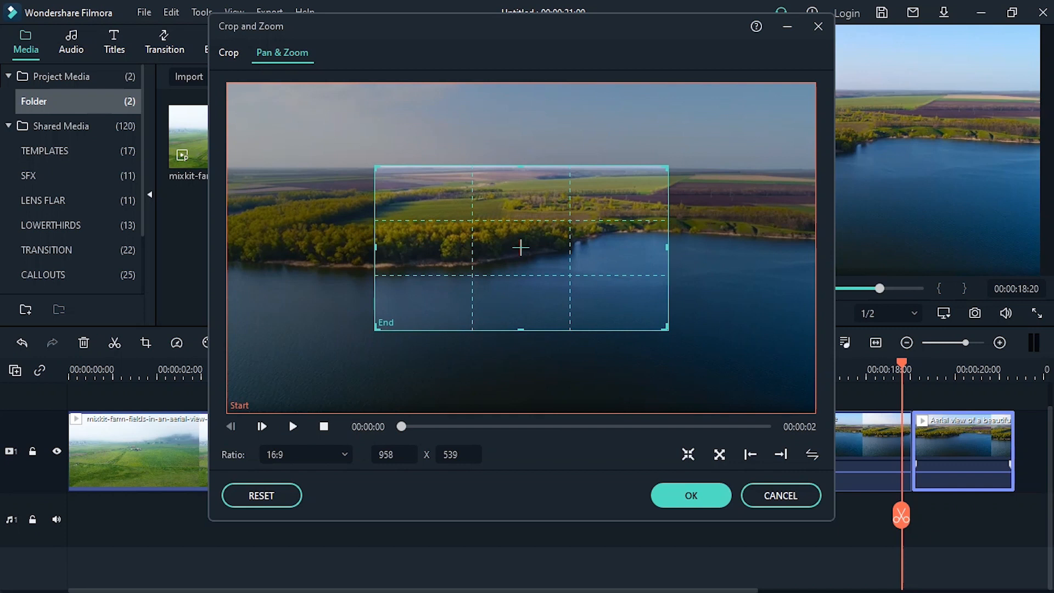
Set the lake segment's End frame to a Custom ratio and extend it to the left edge at 1441 x 558
mouse_move(375, 329)
mouse_down()
mouse_move(285, 379)
mouse_move(365, 334)
mouse_up()
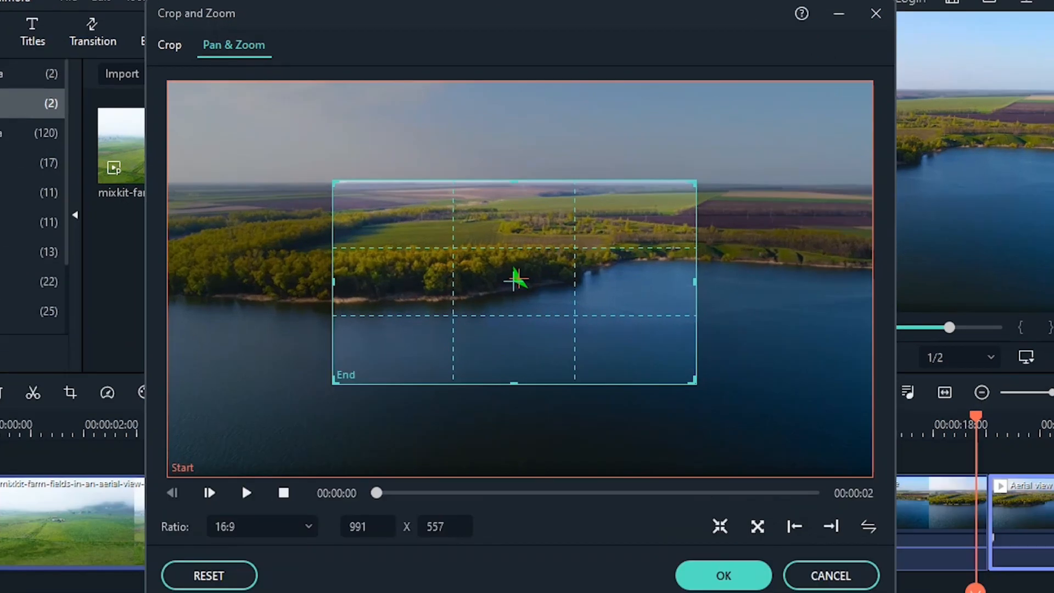
click(306, 454)
click(242, 483)
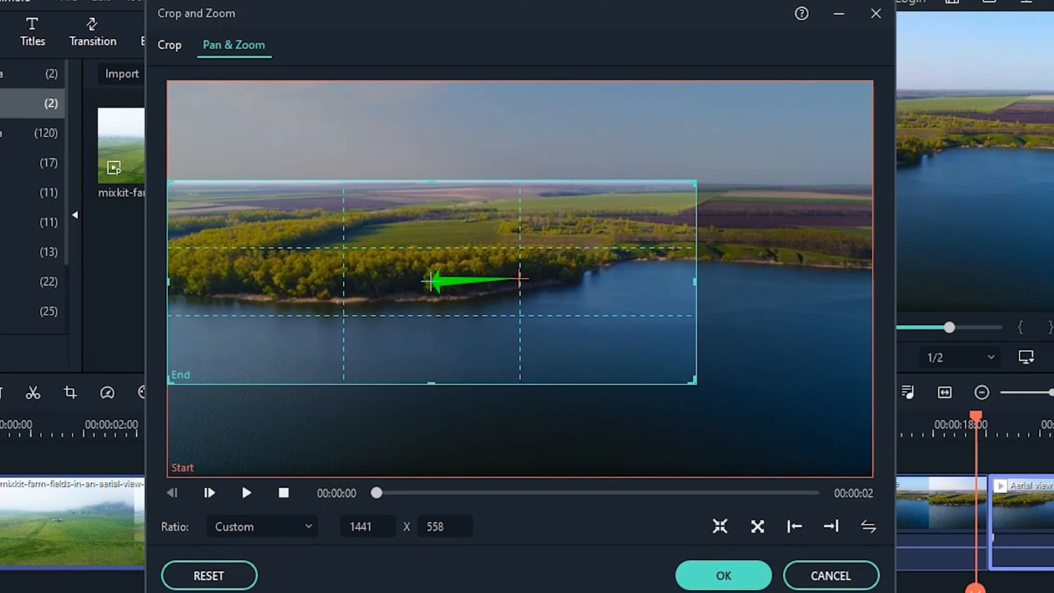
Extend the lake segment's End frame to the full 1920 width and flatten it into a strip along the shoreline
drag(695, 281, 872, 282)
drag(519, 384, 519, 334)
drag(519, 258, 519, 283)
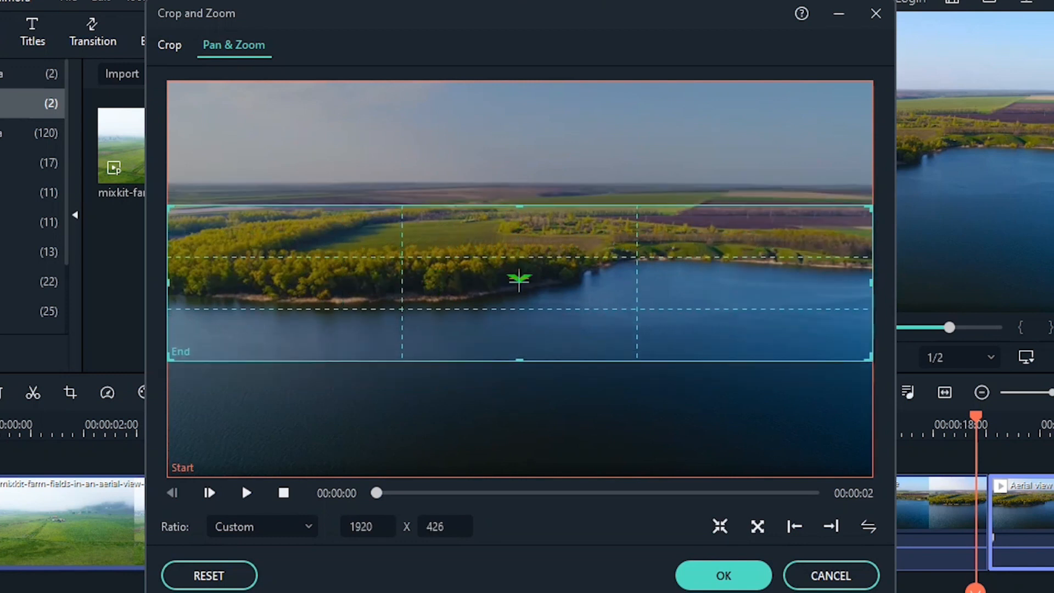
drag(519, 361, 520, 329)
drag(520, 267, 520, 277)
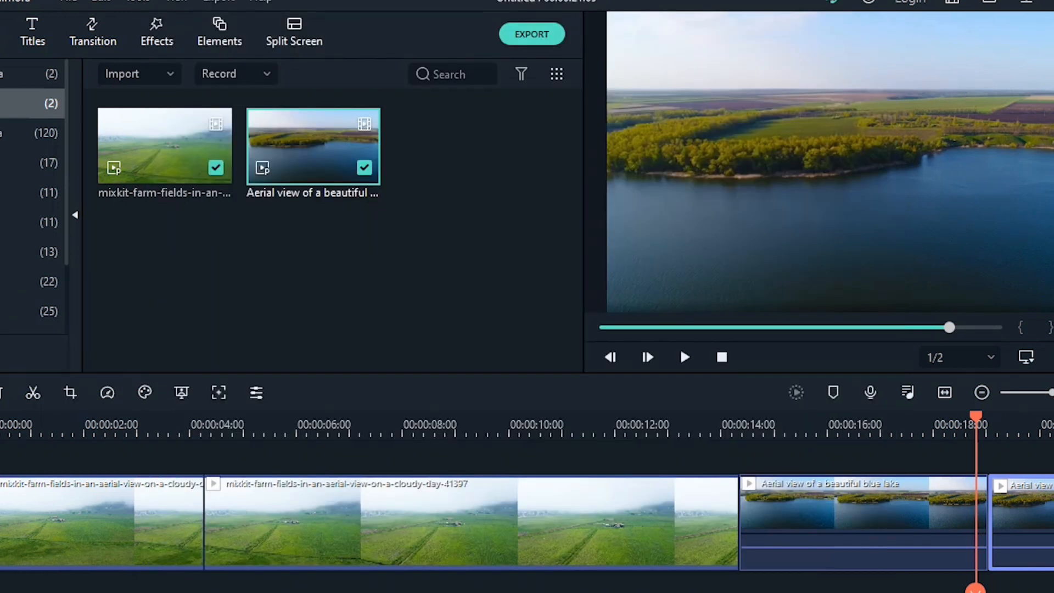
Play back the lake segments on the timeline to check the zoom
click(684, 355)
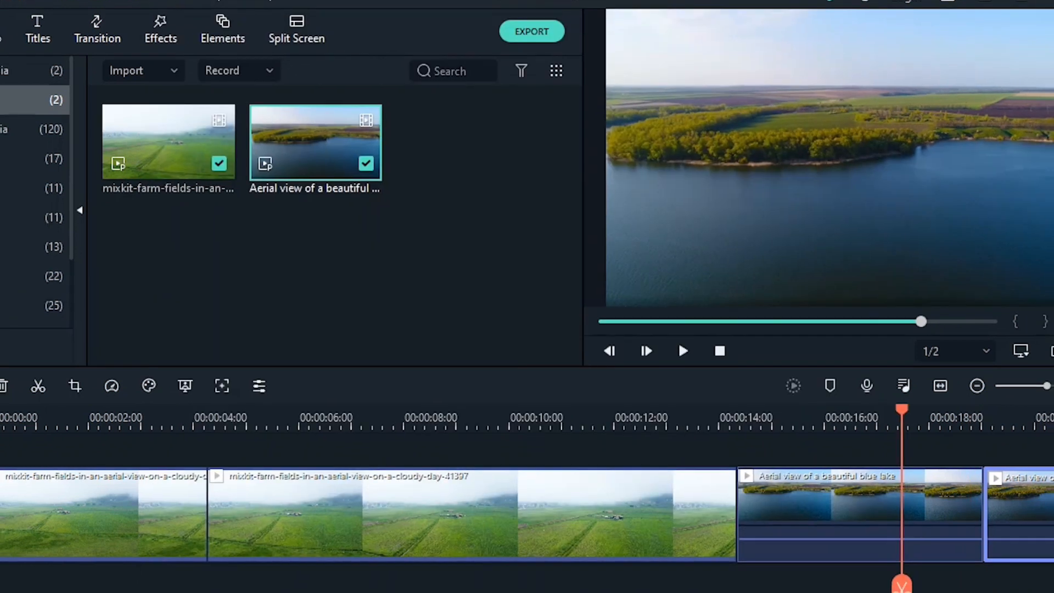